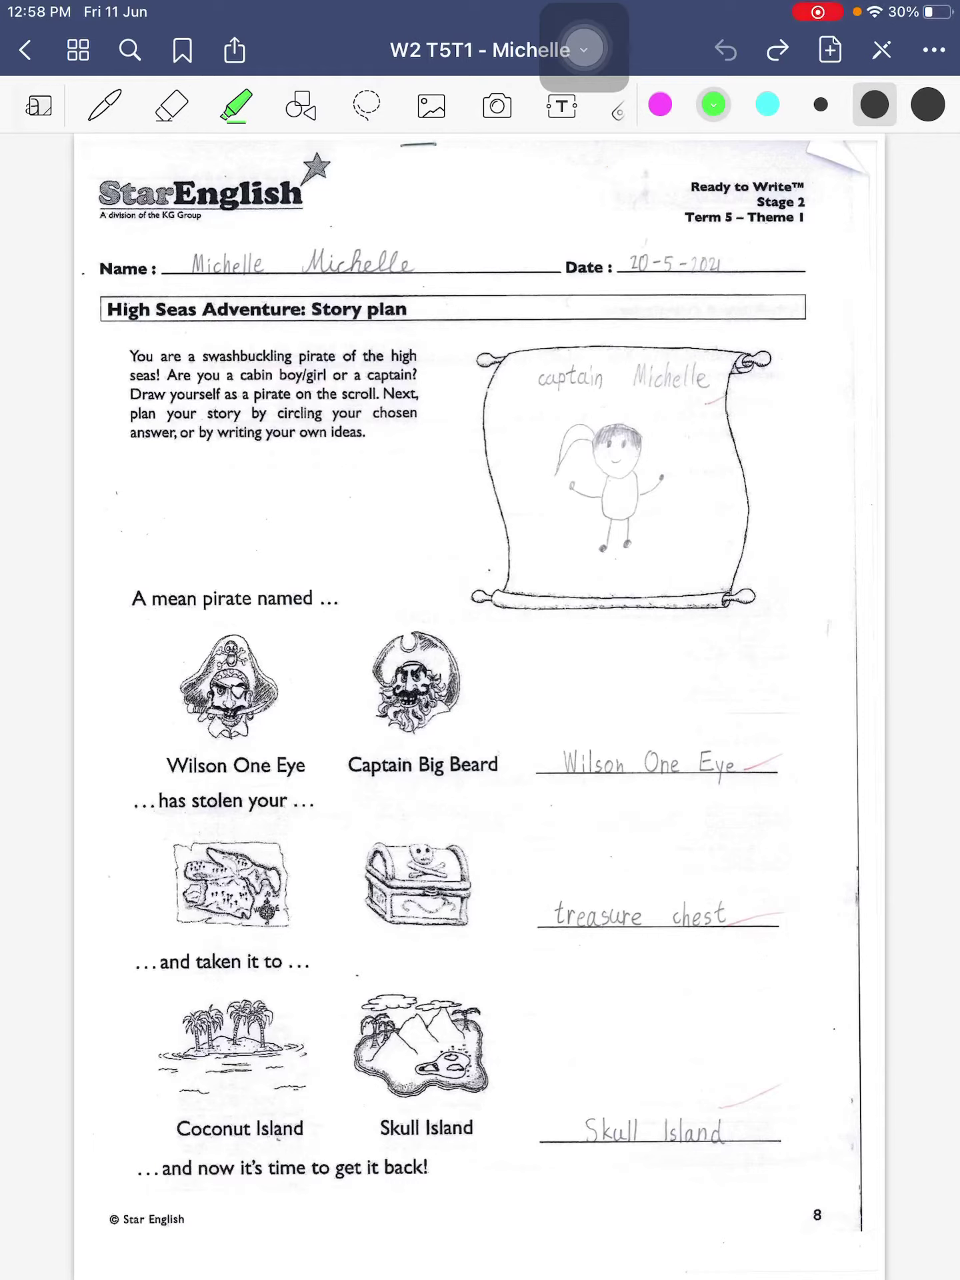
Step: Tick the pirate scroll and the Wilson One Eye, treasure chest and Skull Island answers in magenta
click(661, 105)
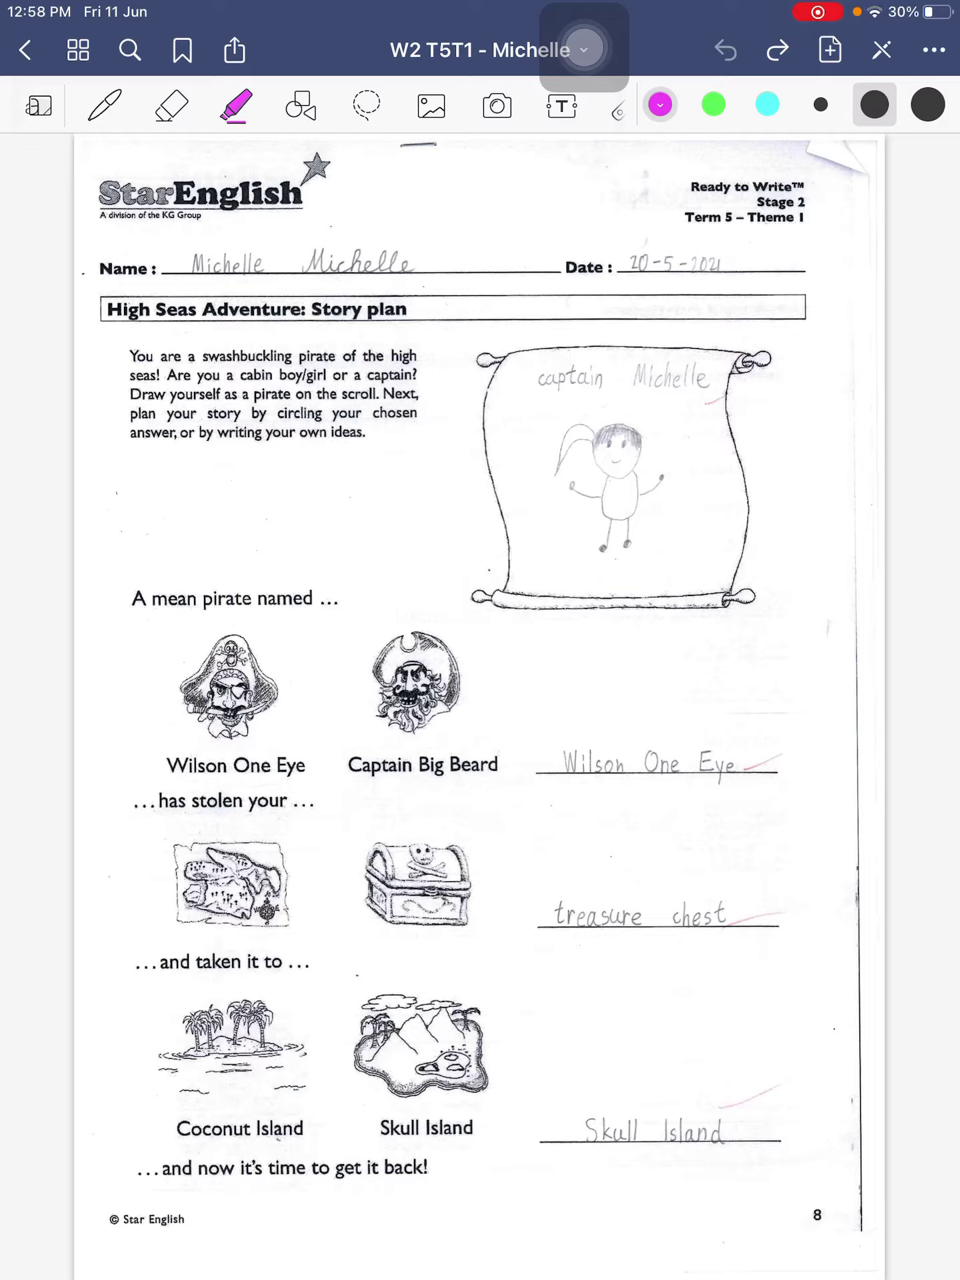
drag(698, 550, 758, 507)
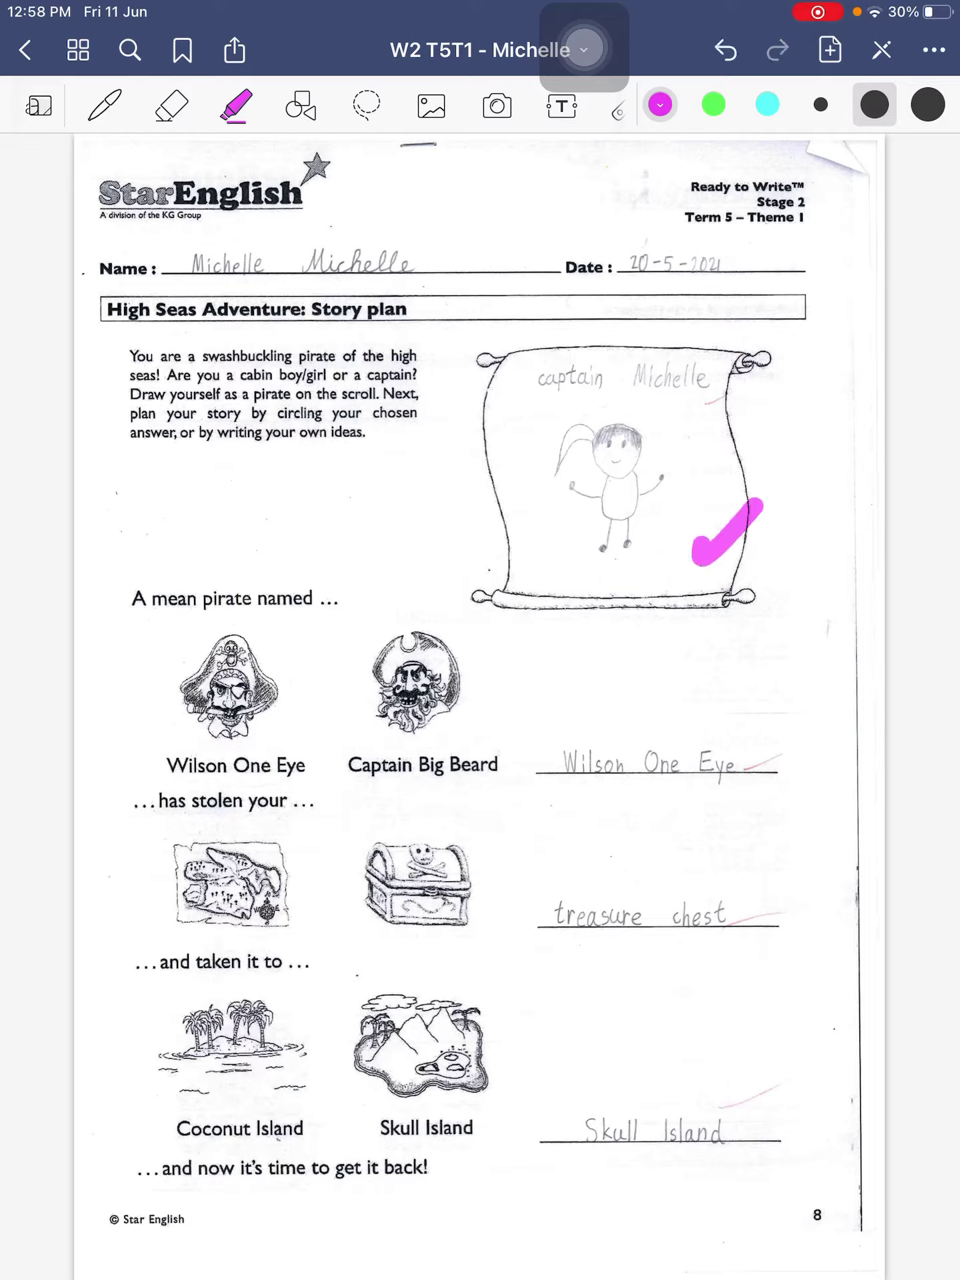
drag(757, 762, 815, 722)
drag(763, 900, 836, 839)
drag(737, 1135, 782, 1090)
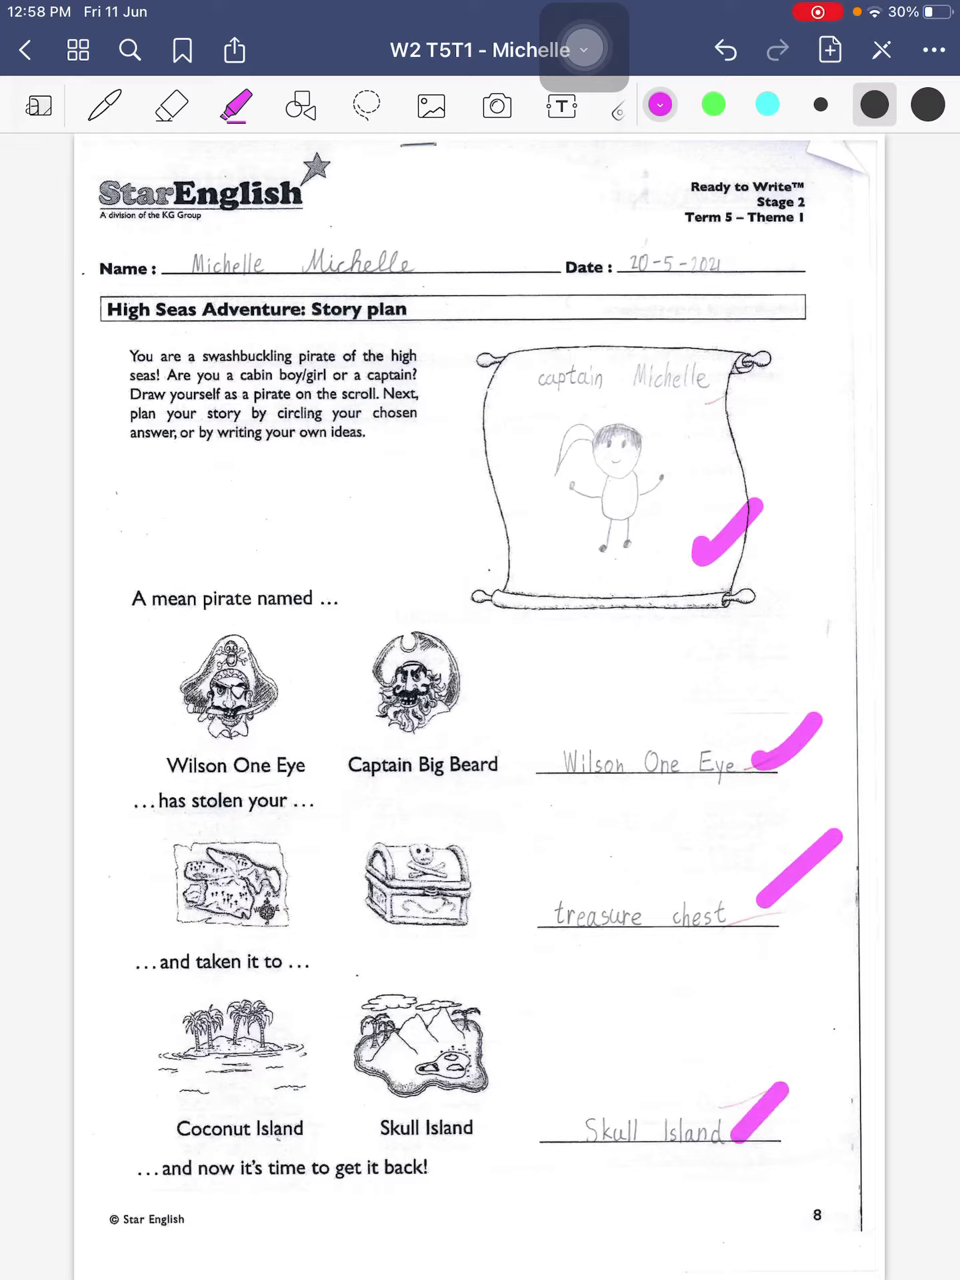
drag(800, 701, 200, 700)
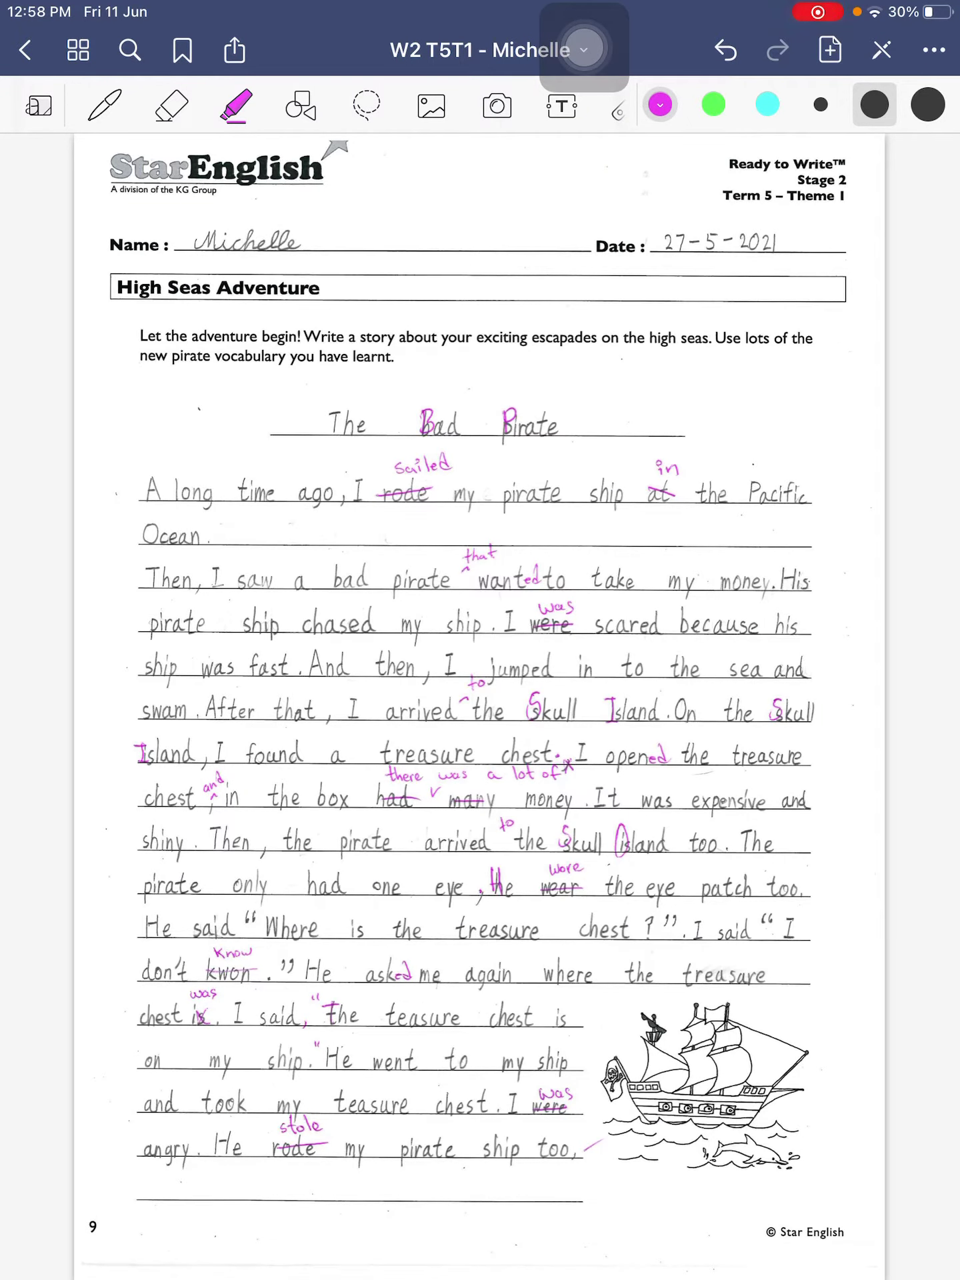
Step: Highlight the corrections B, P, sailed, the added ed endings, Know and stole in green
click(713, 104)
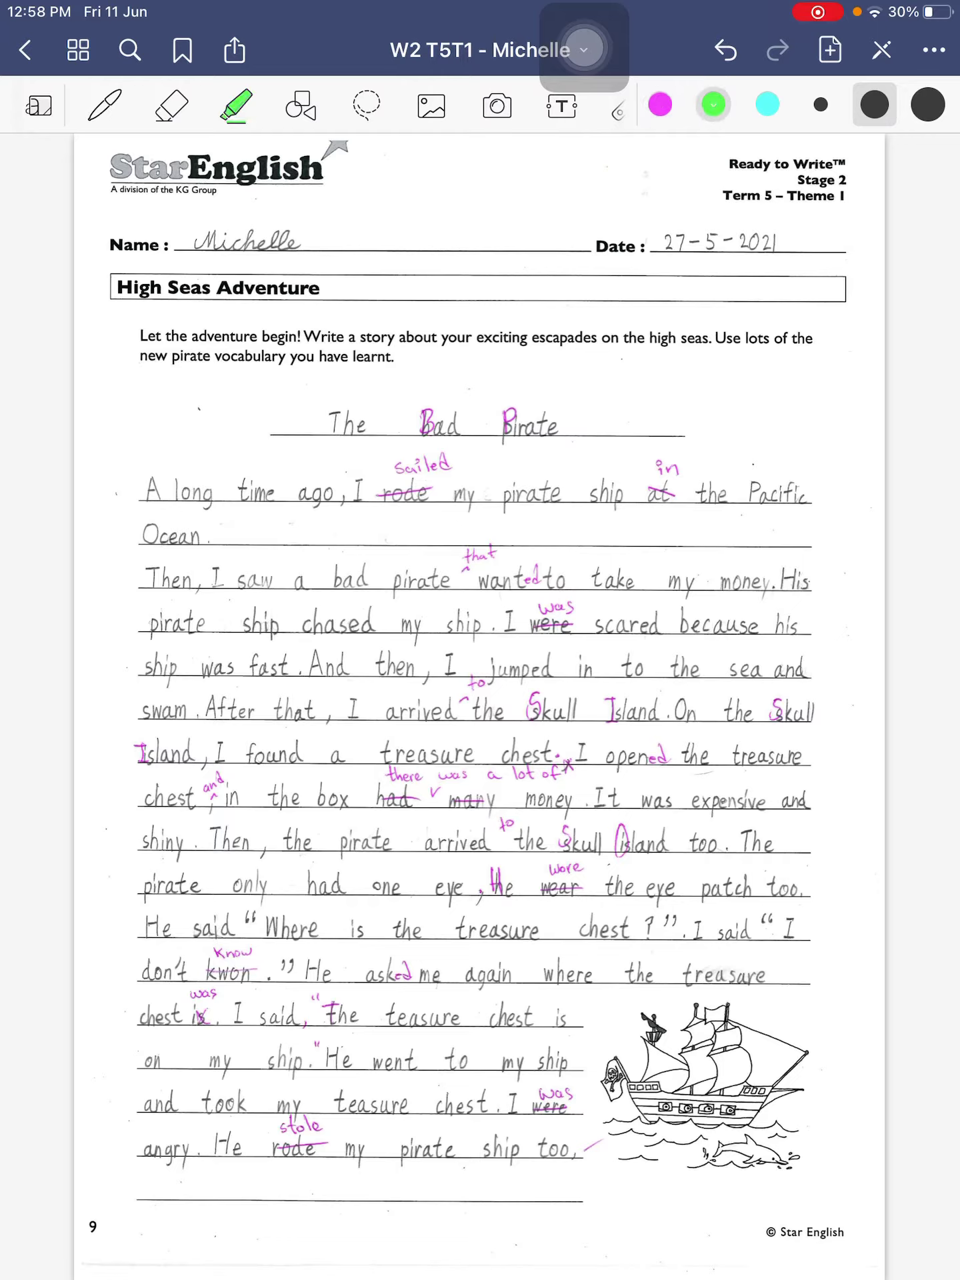
drag(431, 411, 431, 443)
drag(510, 410, 510, 442)
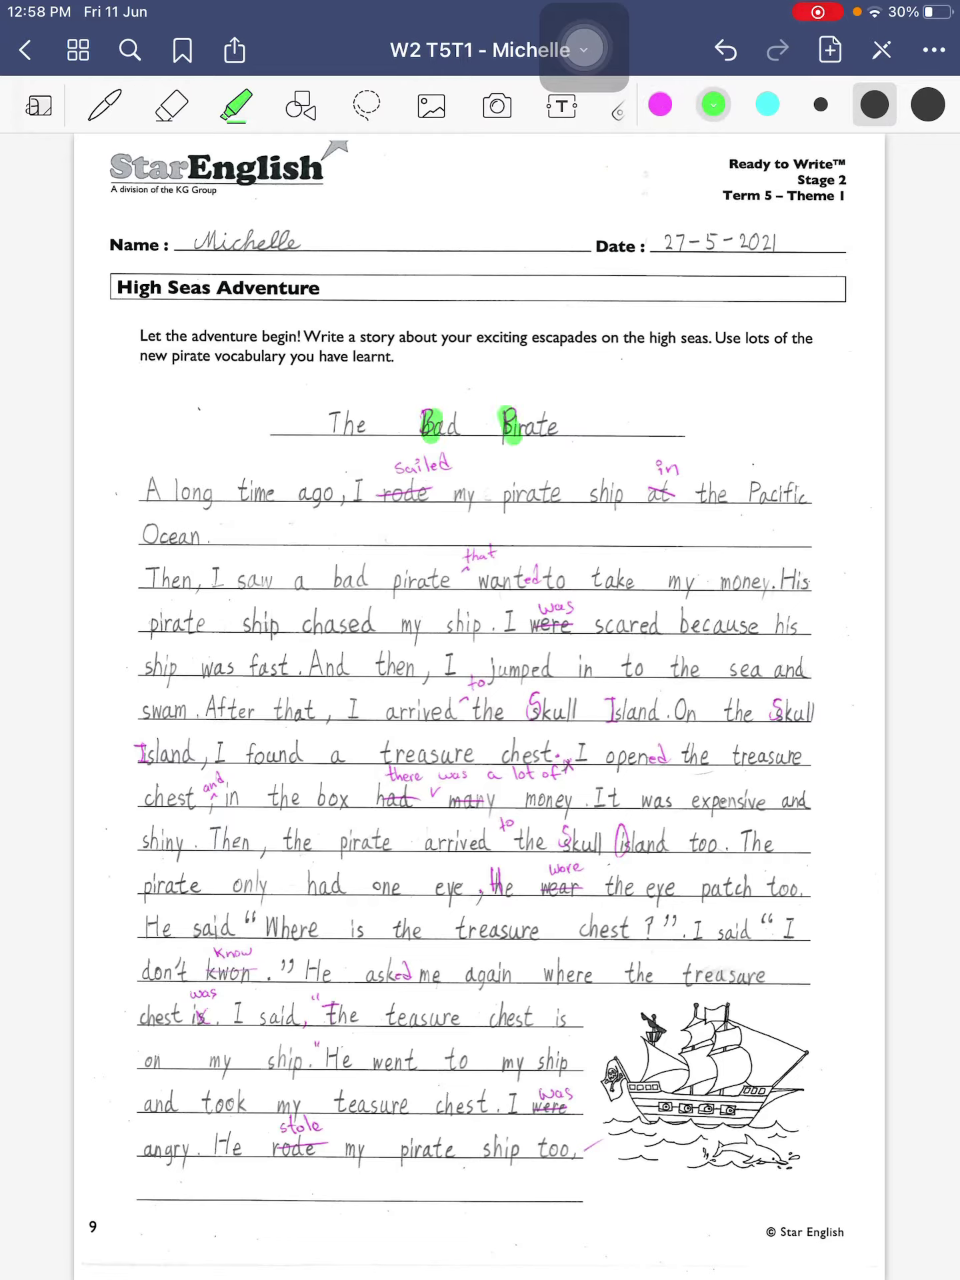
drag(408, 475, 448, 474)
drag(530, 560, 550, 590)
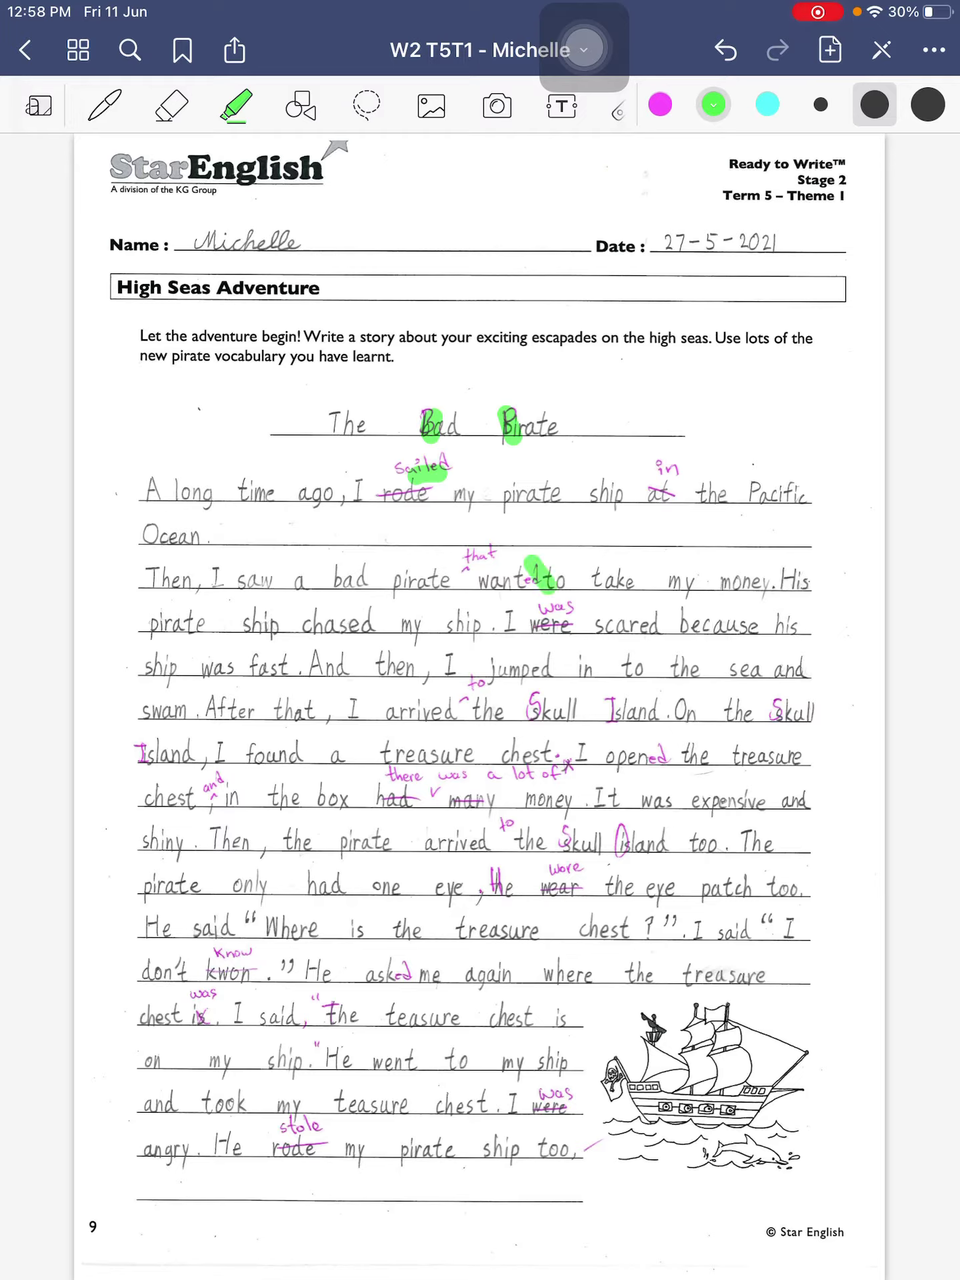
drag(650, 748, 671, 774)
drag(393, 962, 407, 975)
drag(208, 954, 252, 954)
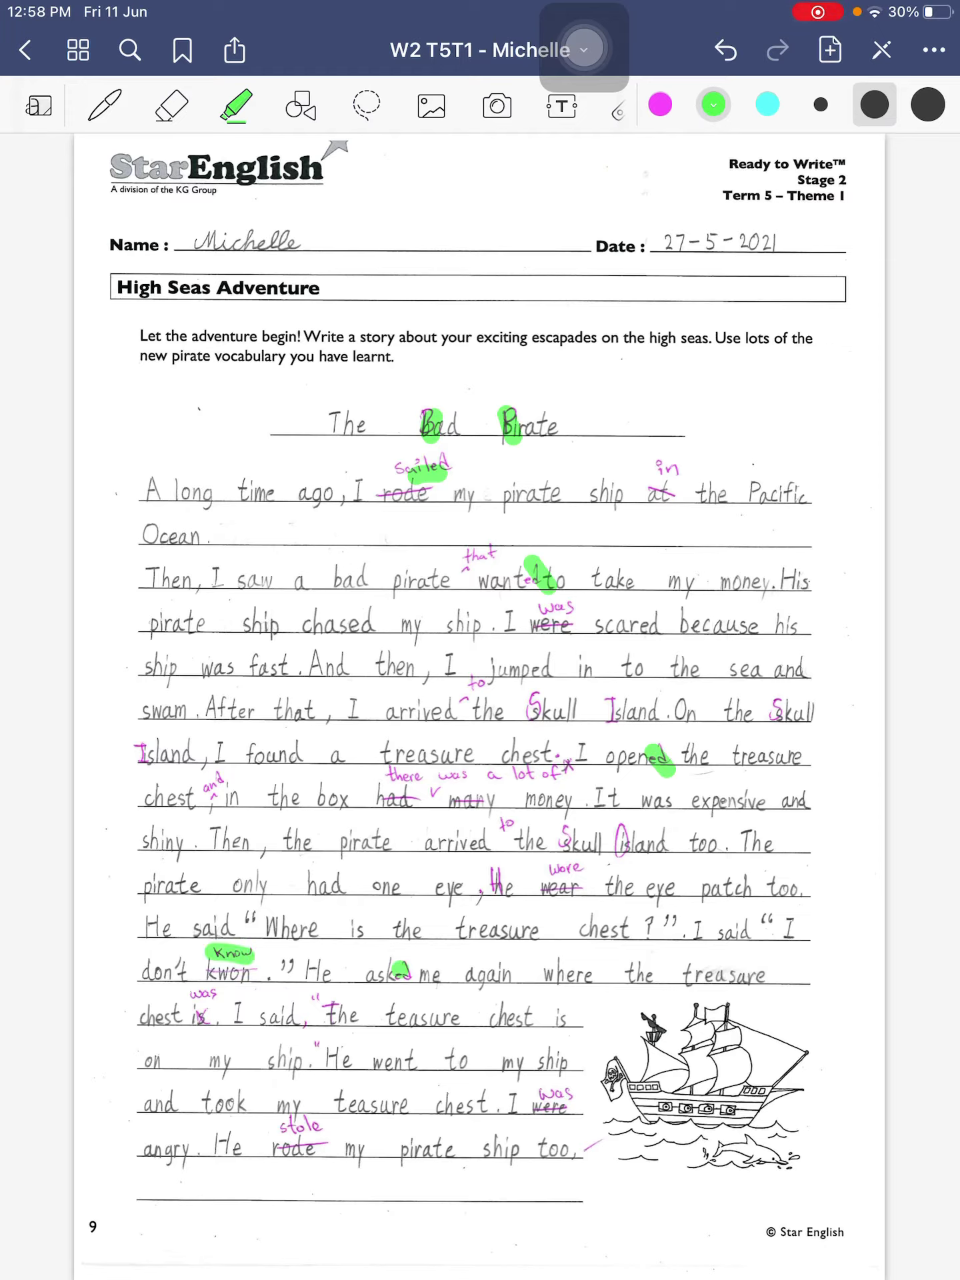
drag(276, 1128, 326, 1128)
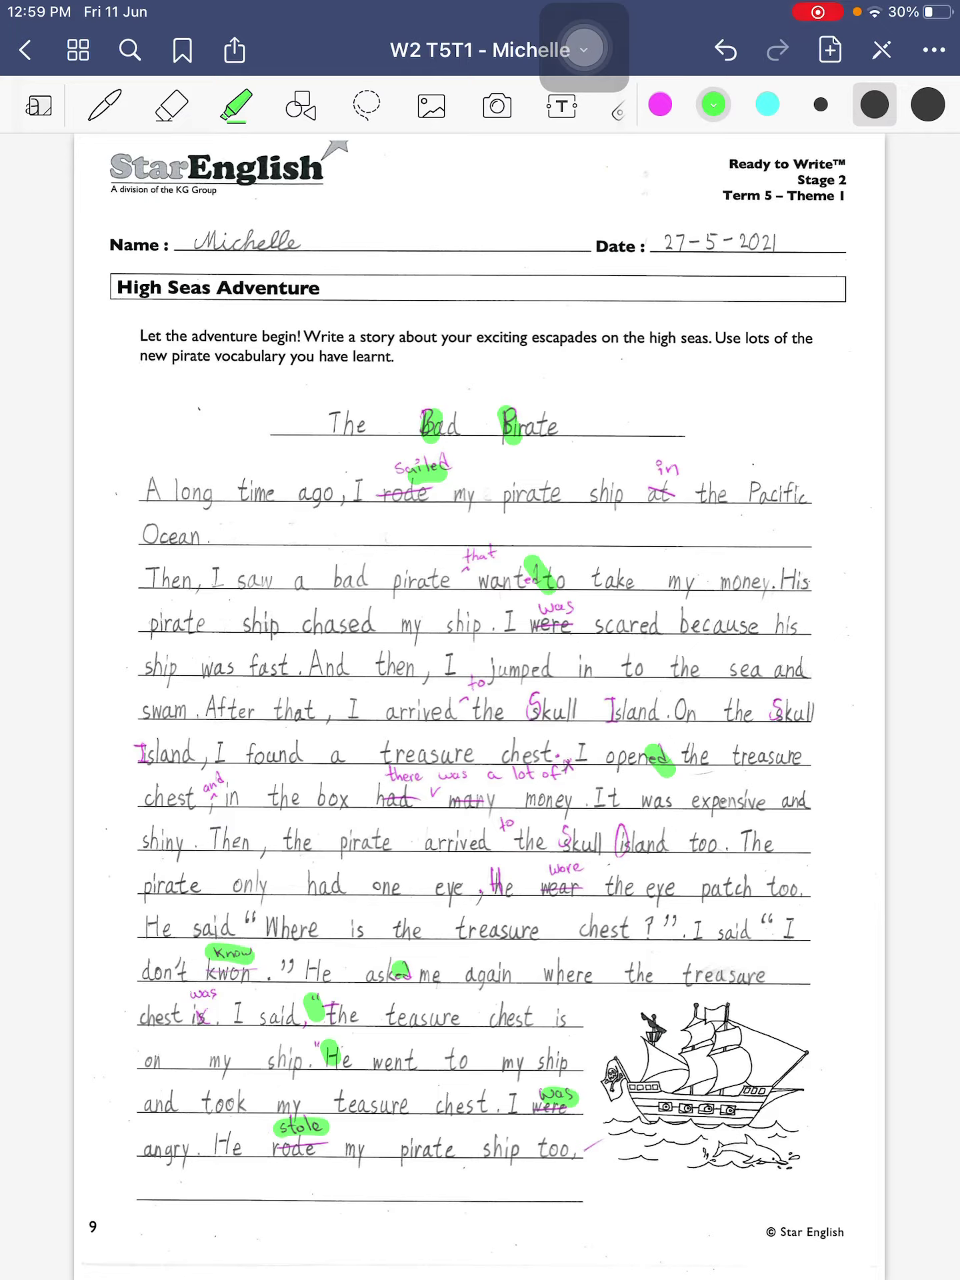
Step: Highlight in magenta the punctuation errors before 'Where is the', after chest, and around kwon
click(660, 104)
drag(258, 911, 403, 911)
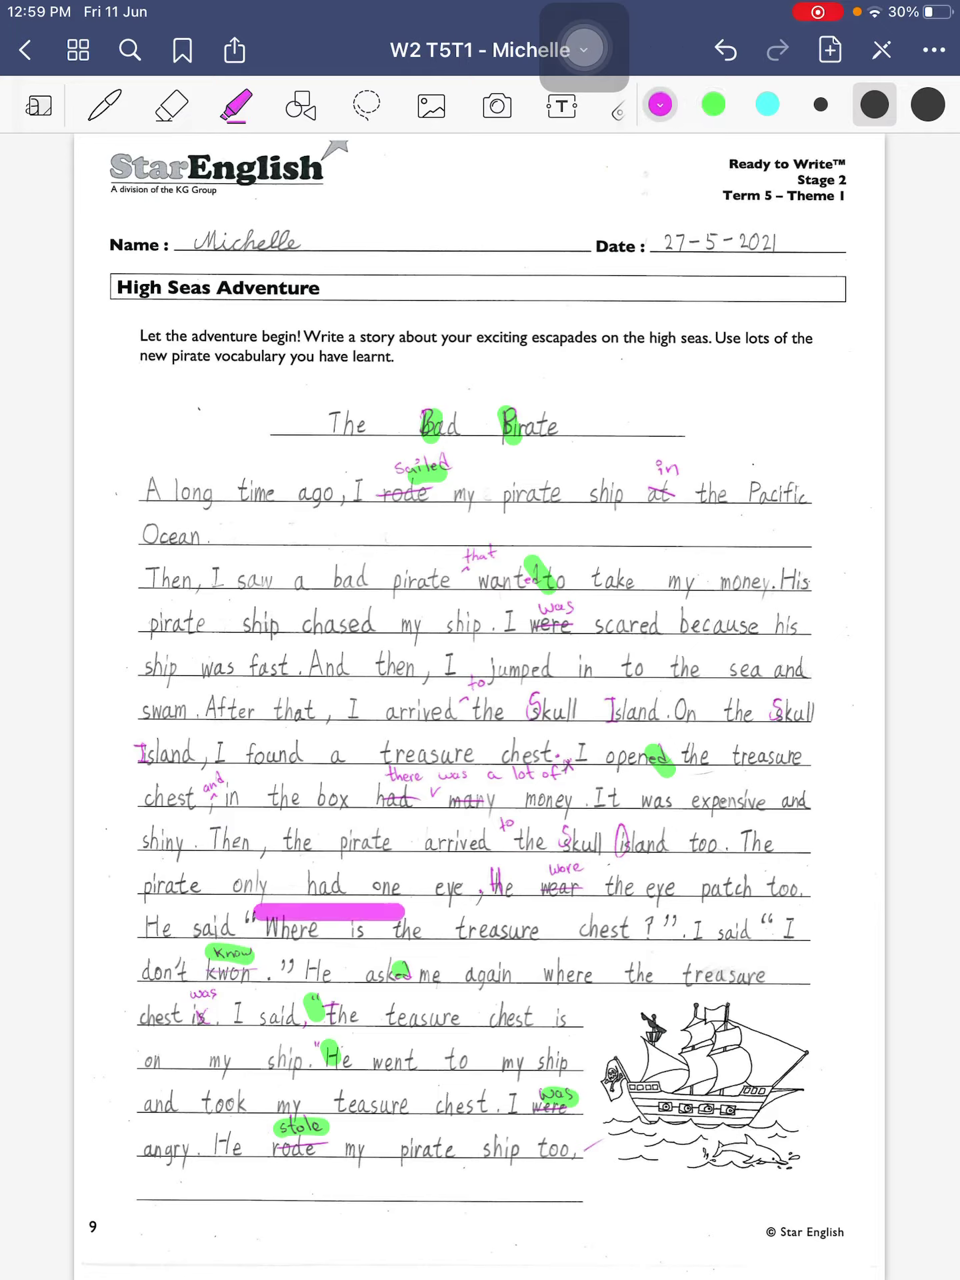
drag(630, 926, 670, 932)
drag(765, 928, 814, 932)
drag(270, 959, 302, 966)
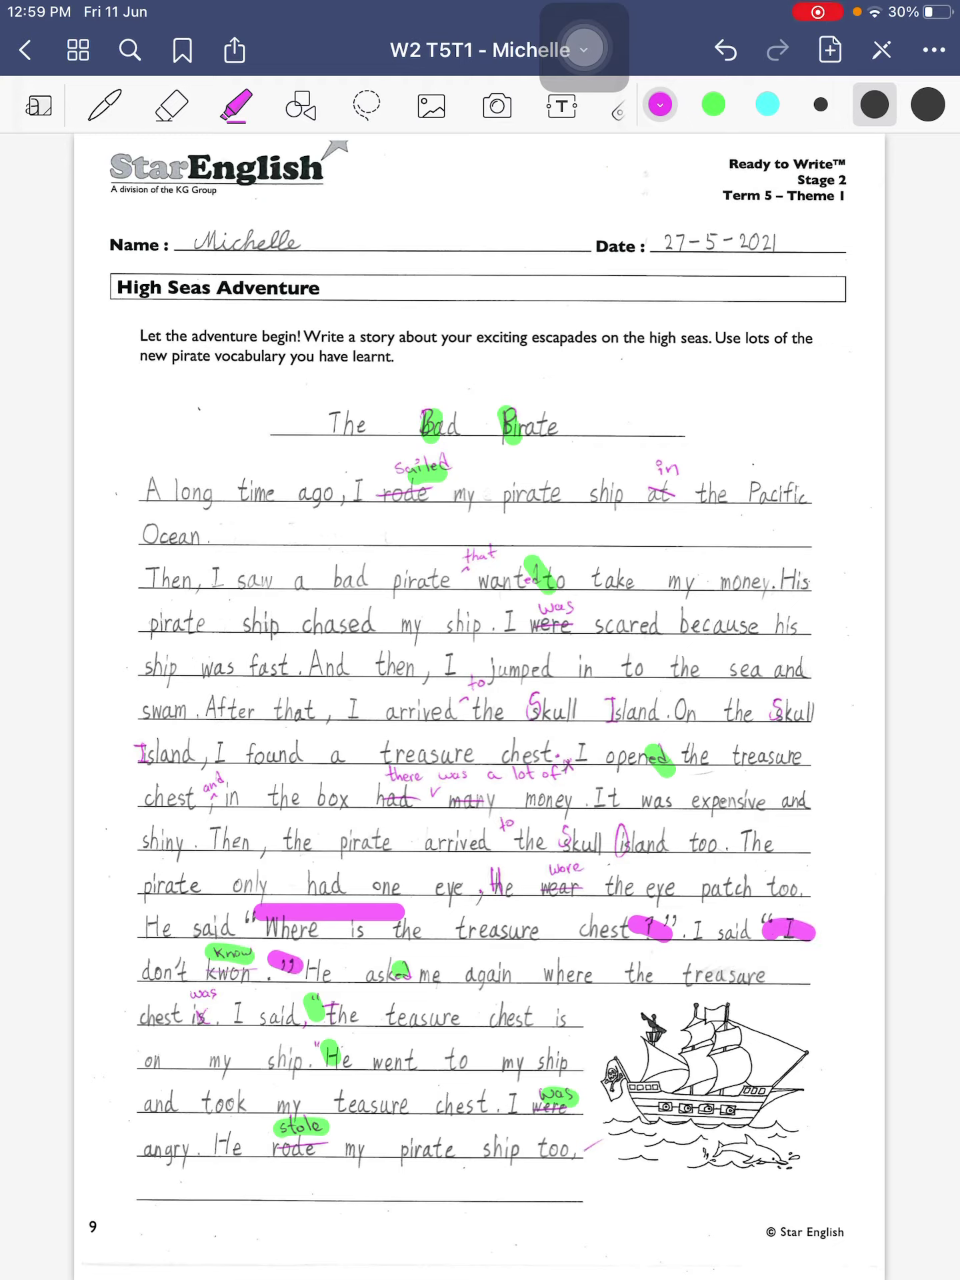
click(661, 105)
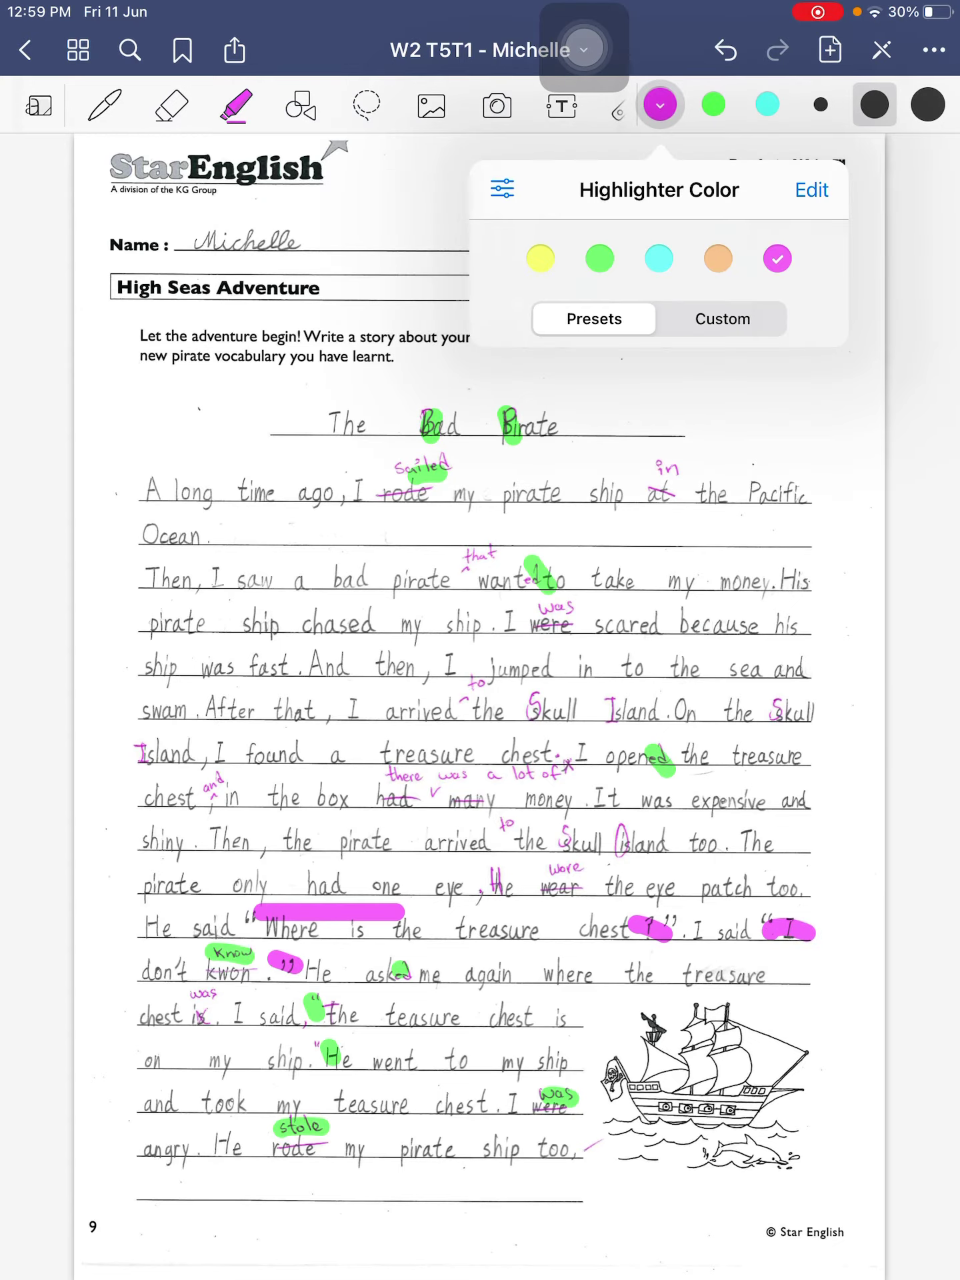
scroll(480, 700, right, 10)
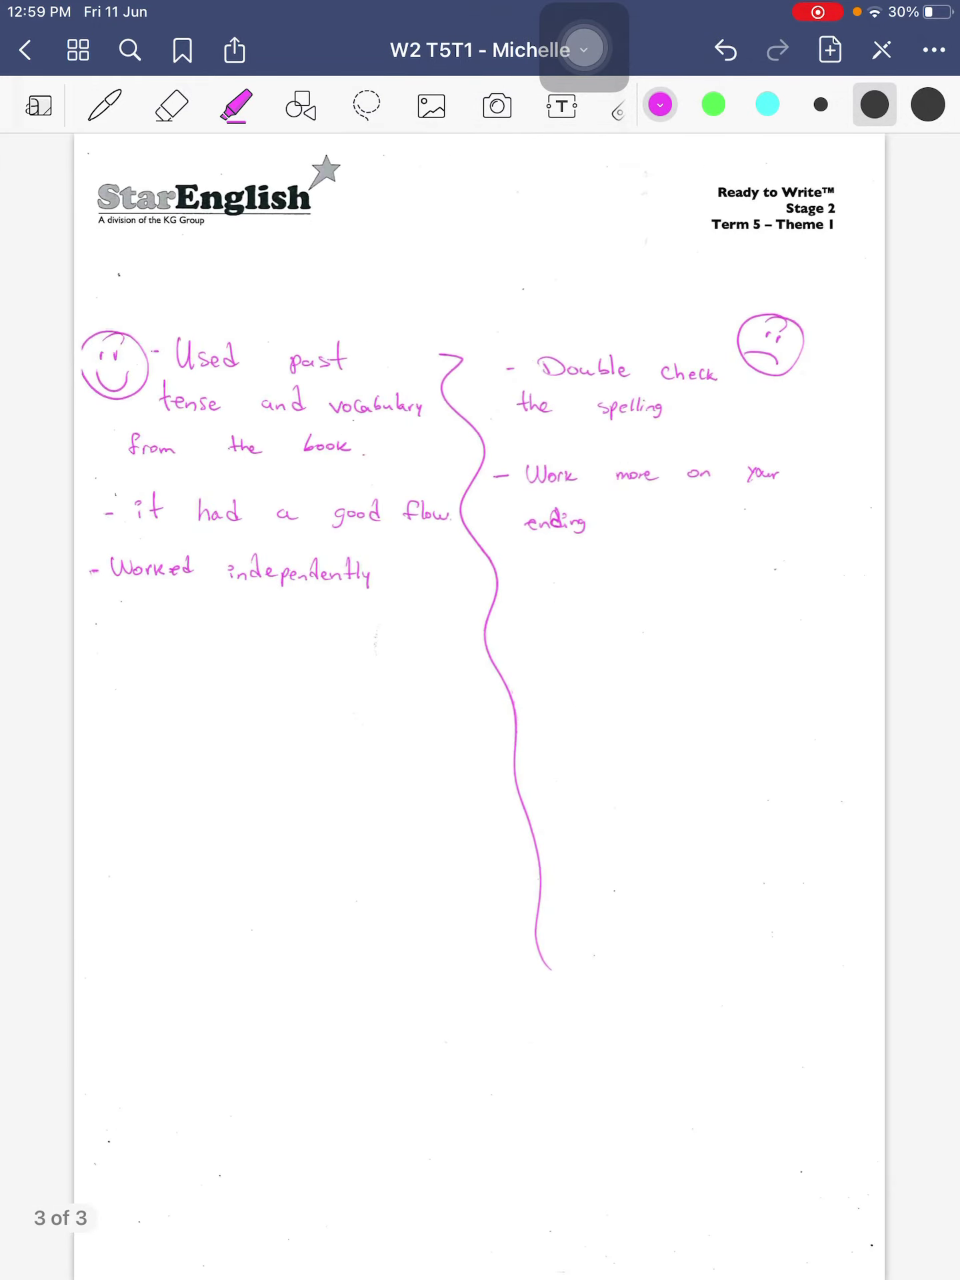
Step: Tick the past tense, good flow and worked independently strengths in magenta
drag(372, 404, 428, 350)
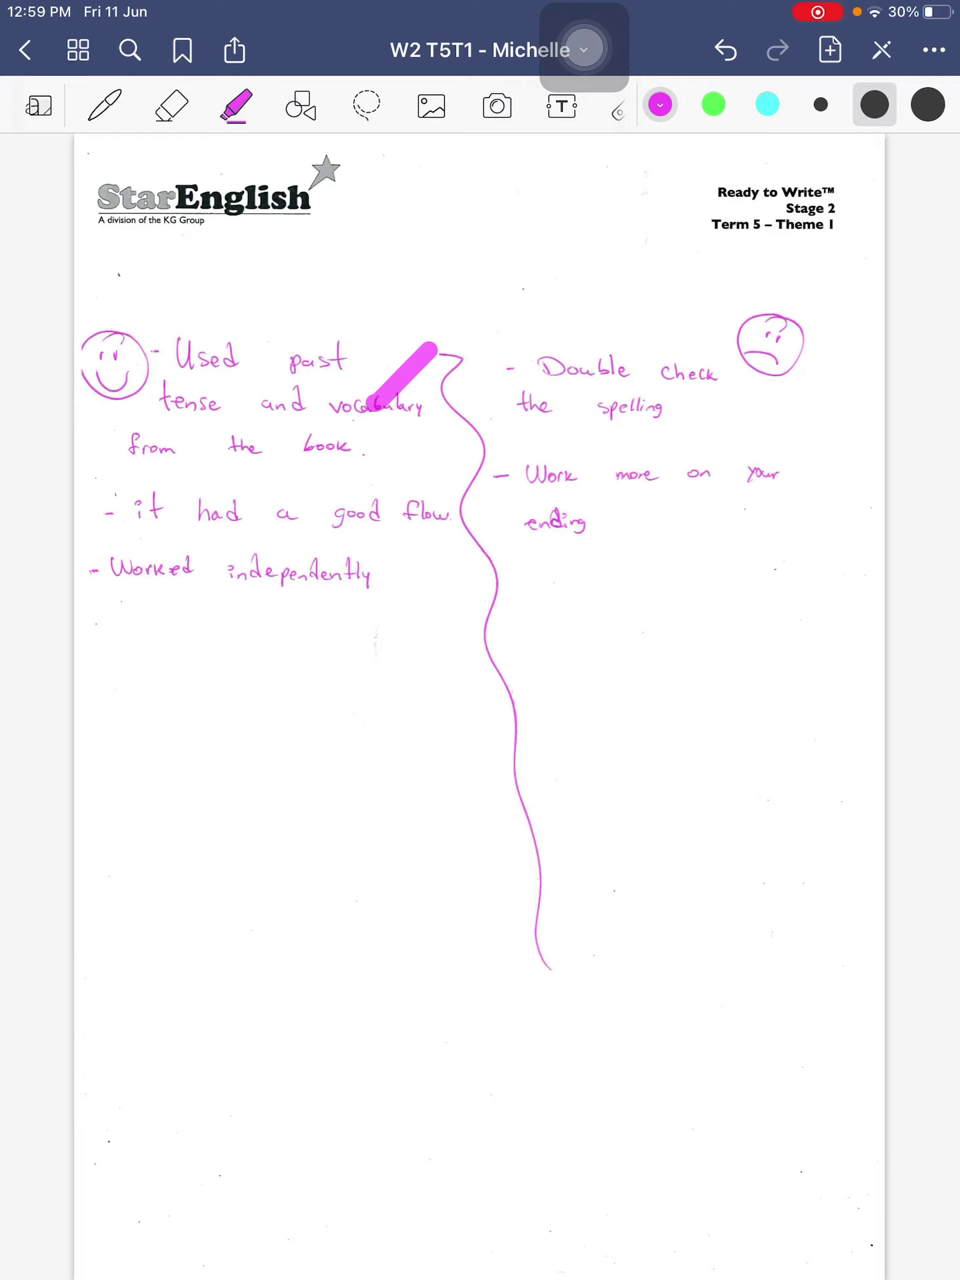
drag(401, 519, 458, 462)
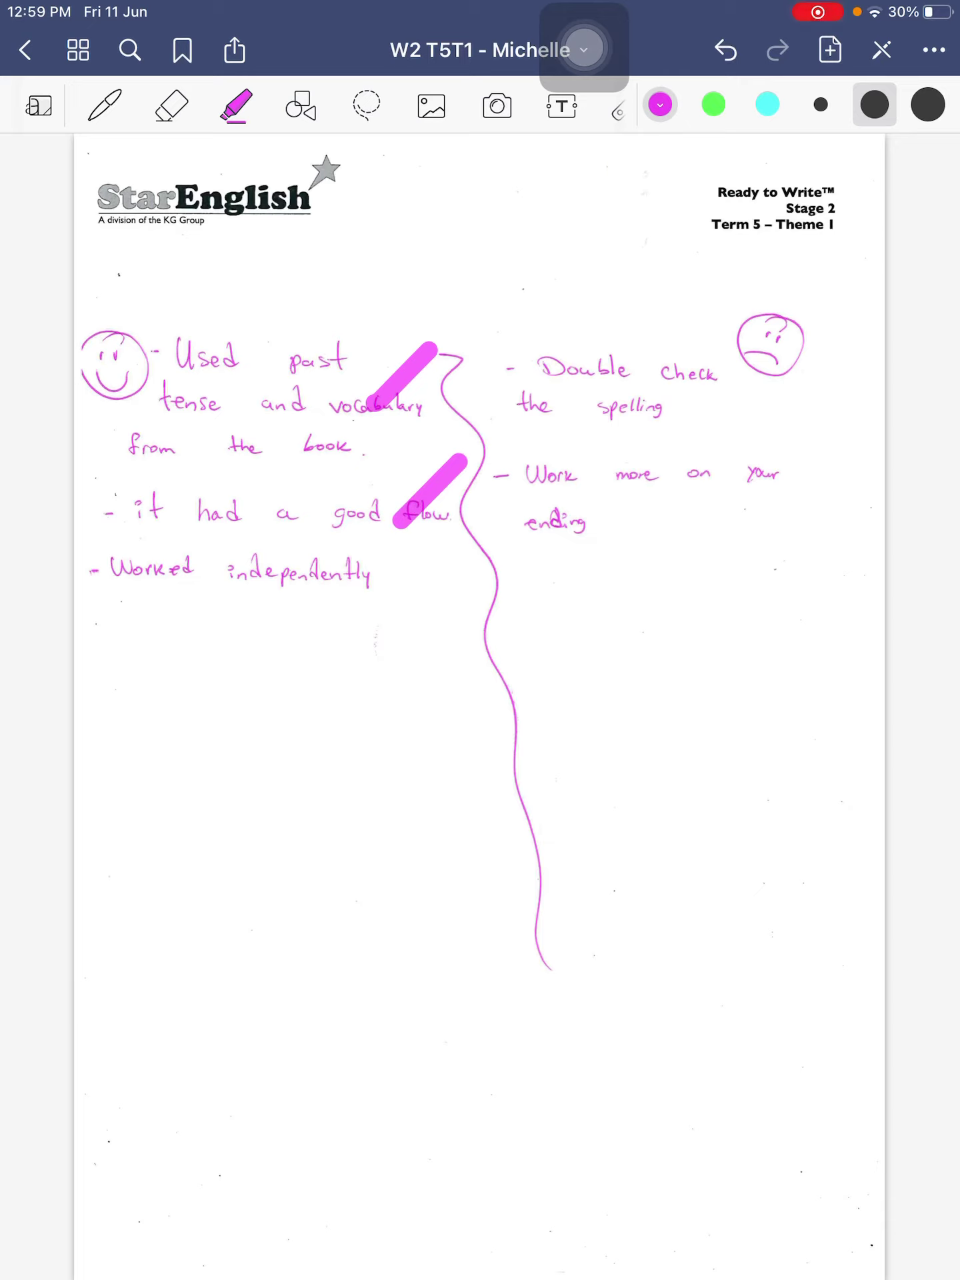
drag(322, 572, 365, 548)
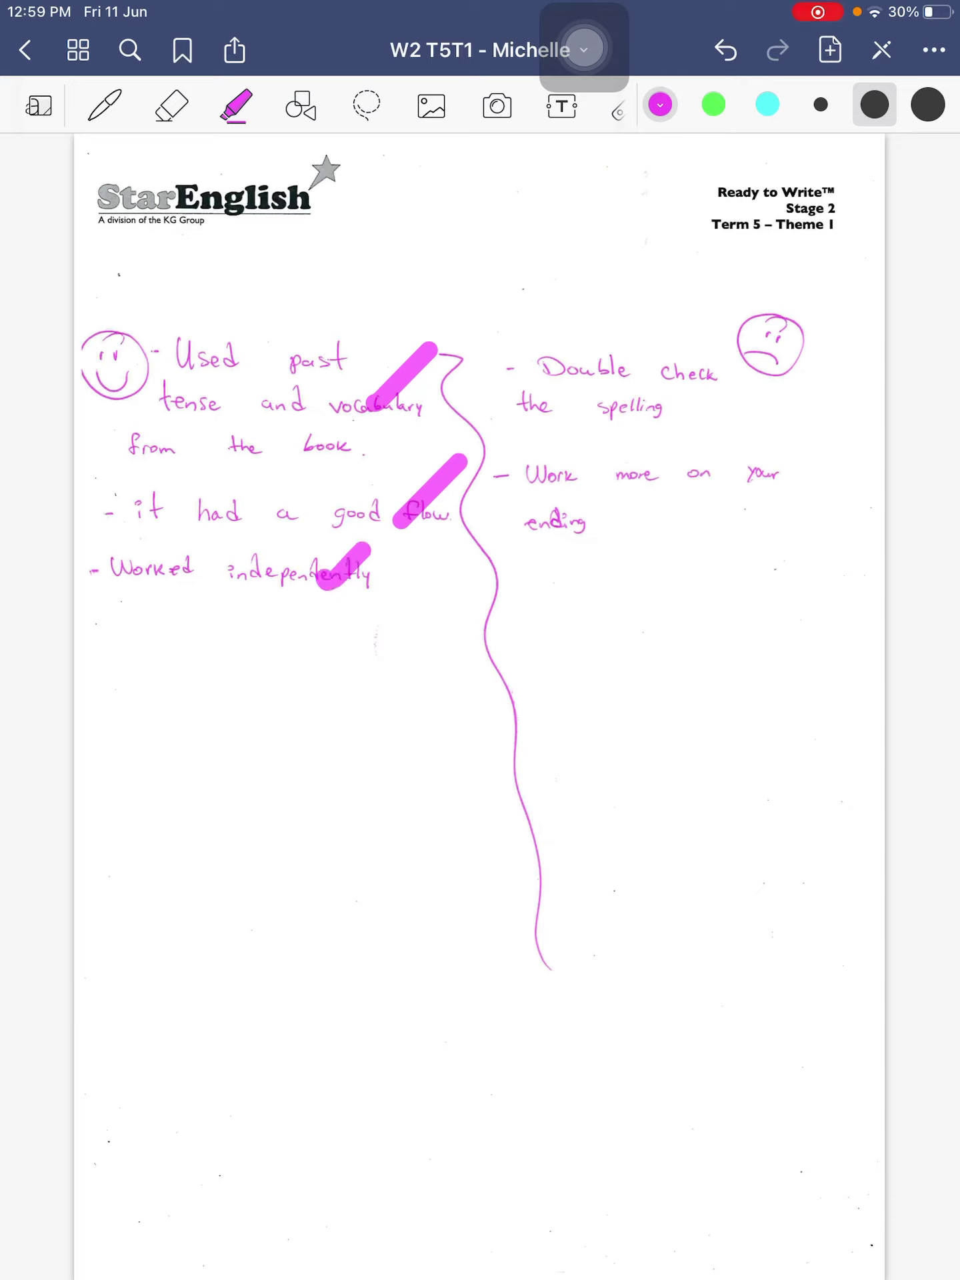
Step: Tick the spelling and ending improvement notes in green and circle them
click(713, 104)
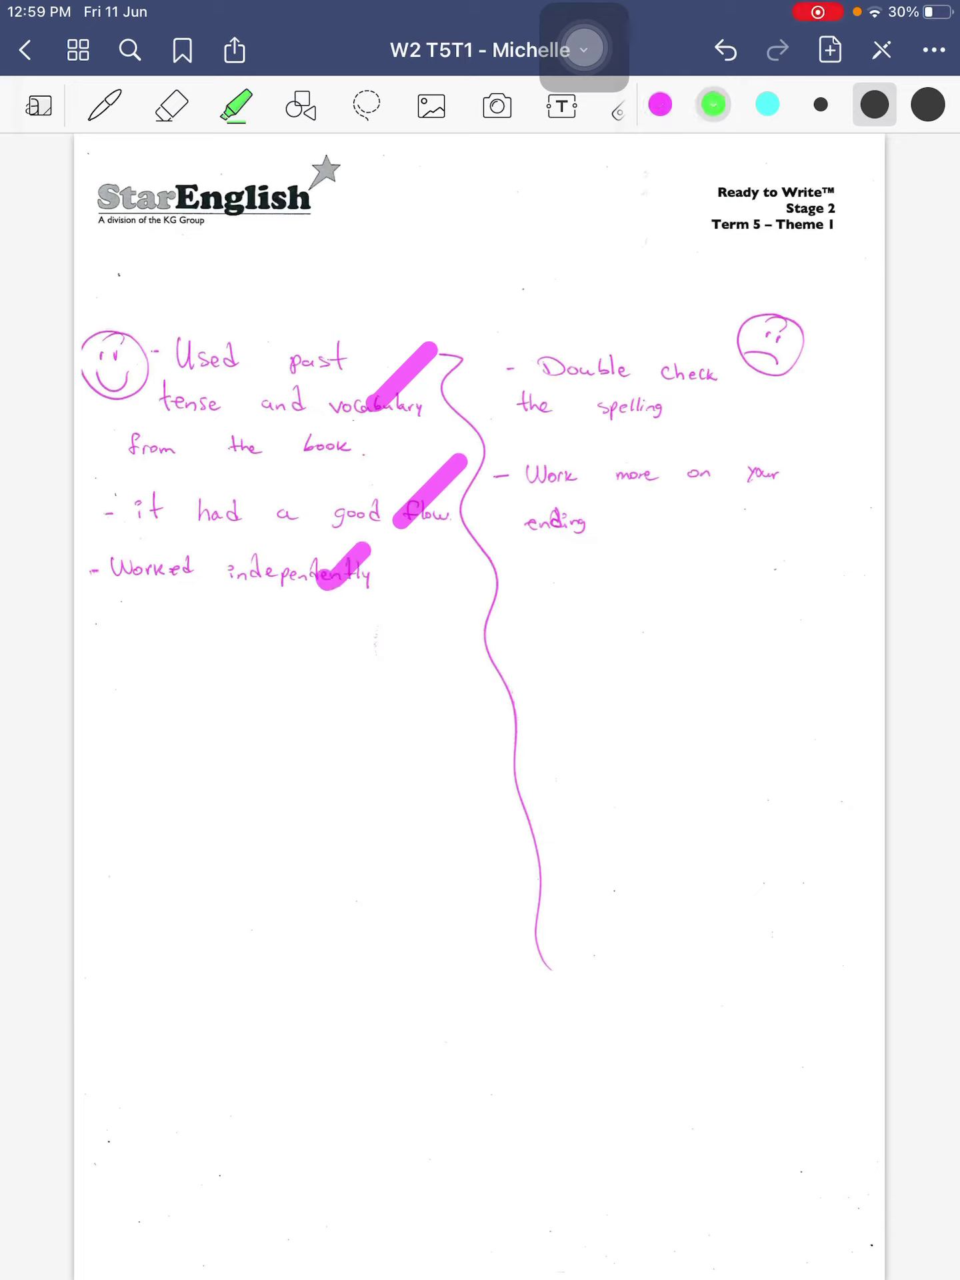
drag(667, 376, 753, 340)
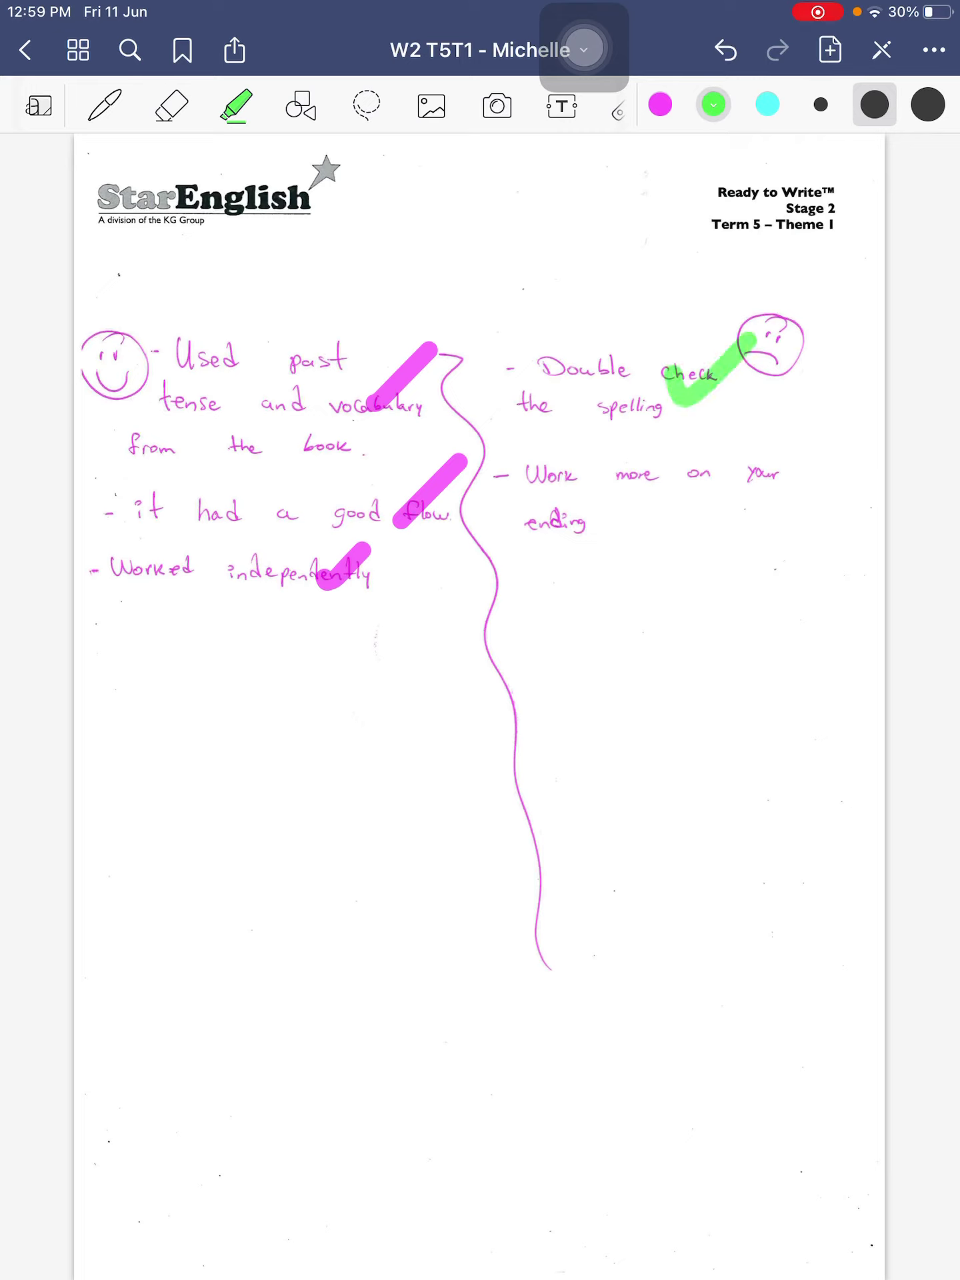
mouse_move(584, 482)
mouse_down()
mouse_move(591, 530)
mouse_move(665, 461)
mouse_up()
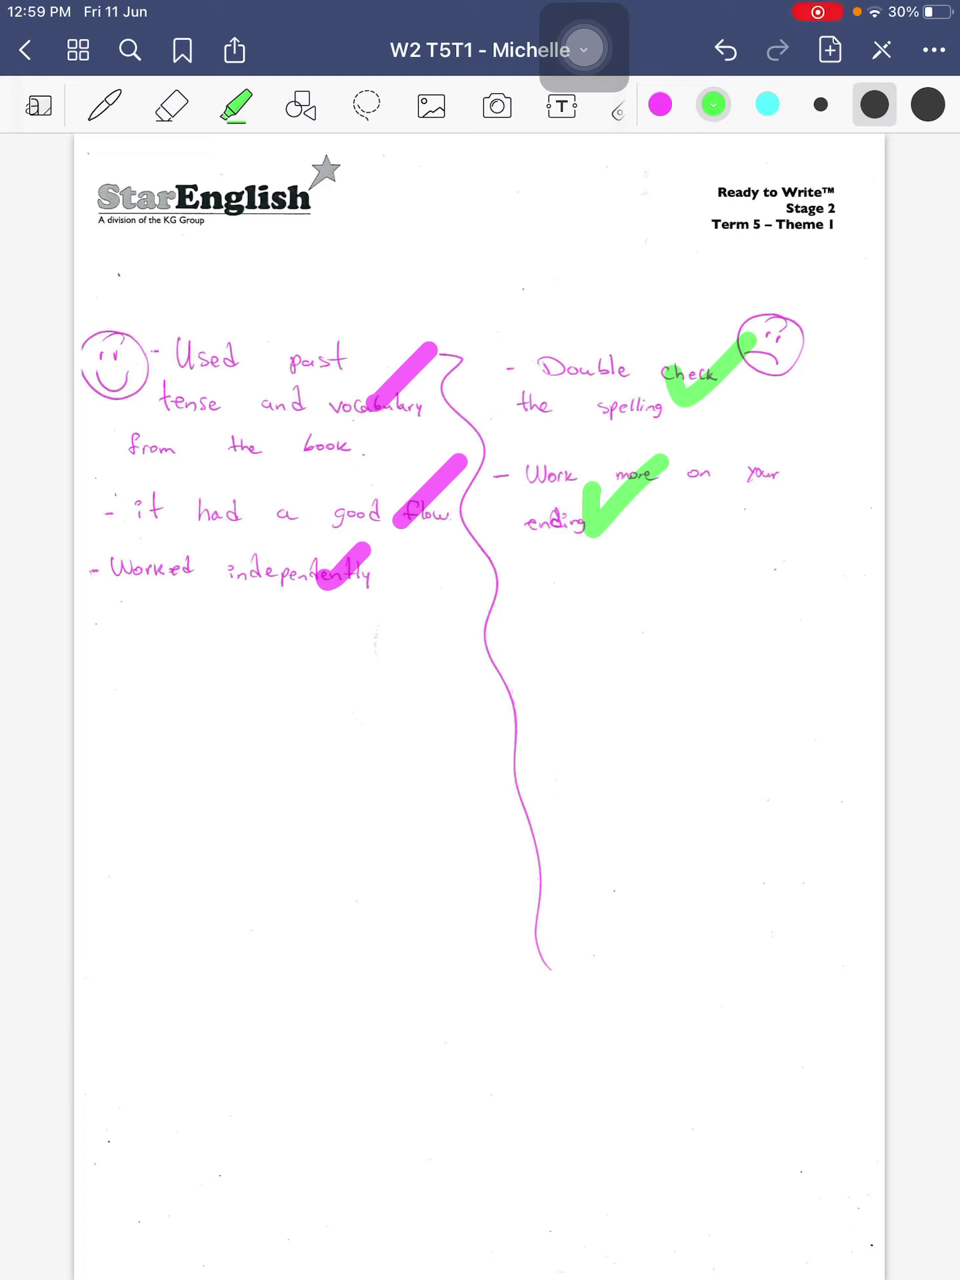
mouse_move(531, 330)
mouse_down()
mouse_move(541, 598)
mouse_move(748, 330)
mouse_move(509, 338)
mouse_up()
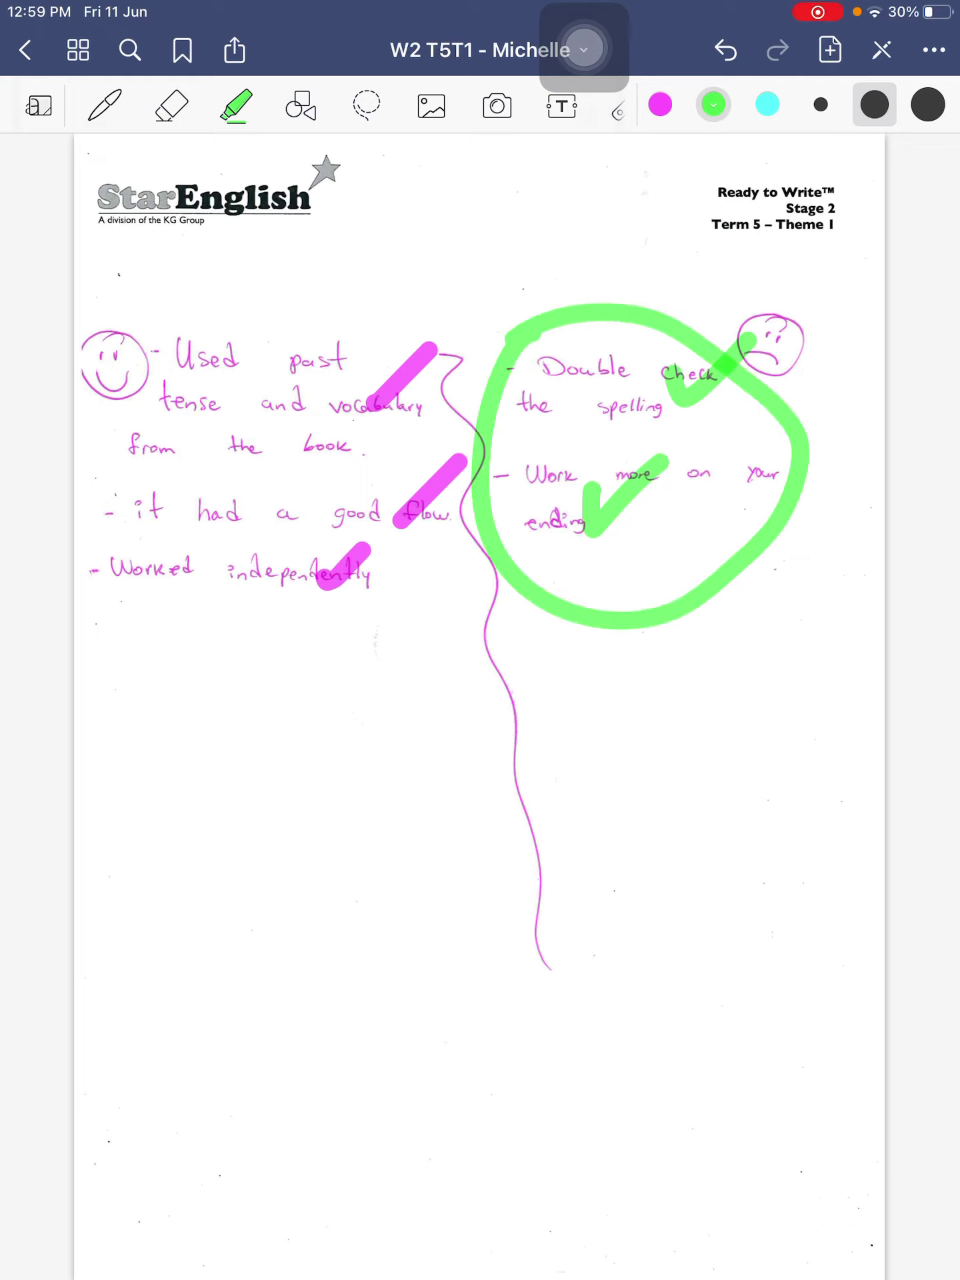